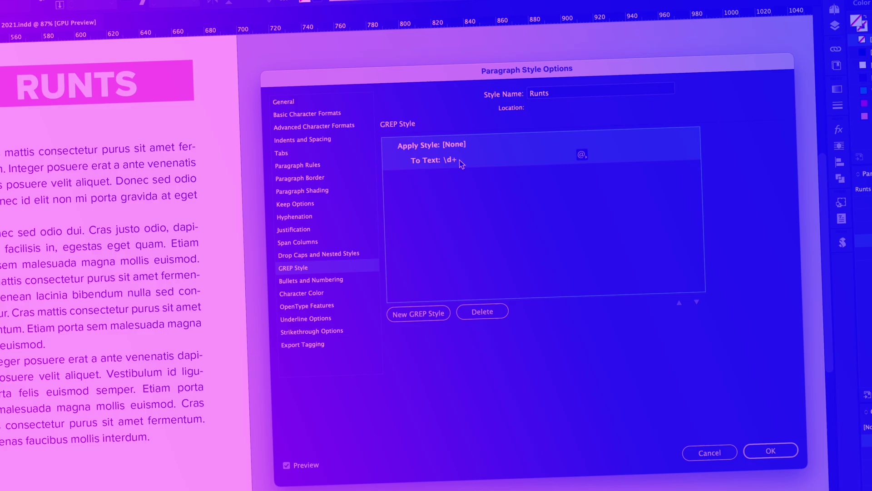
Step: Select the digit-matching GREP pattern in the Runts style's GREP settings
{"action": "left_click", "coordinate": [437, 159]}
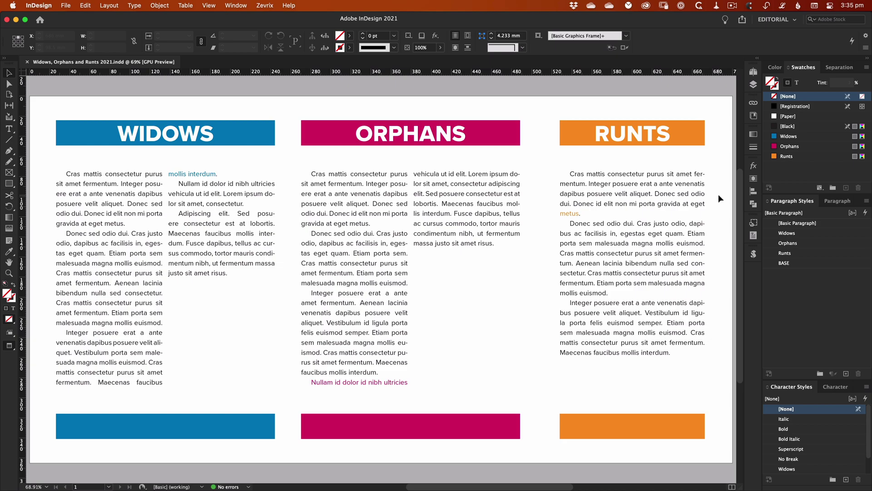
{"action": "scroll", "coordinate": [494, 275], "scroll_direction": "left", "scroll_amount": 1}
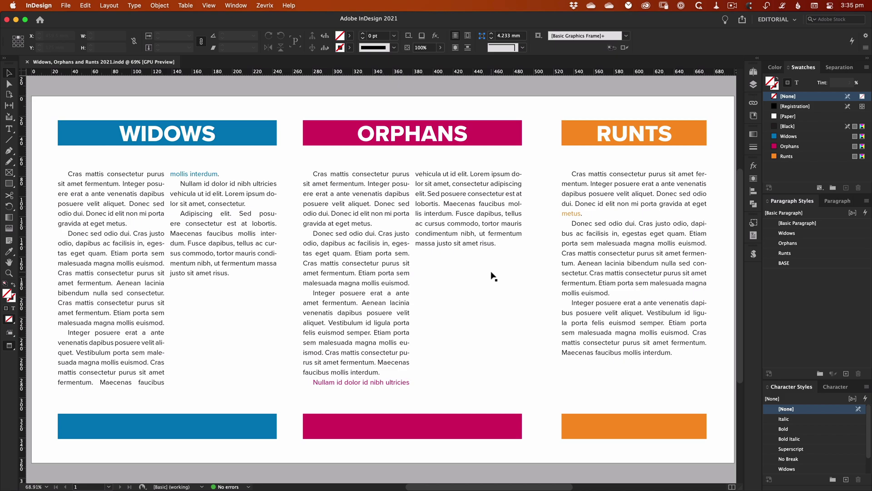
{"action": "scroll", "coordinate": [493, 276], "scroll_direction": "left", "scroll_amount": 3}
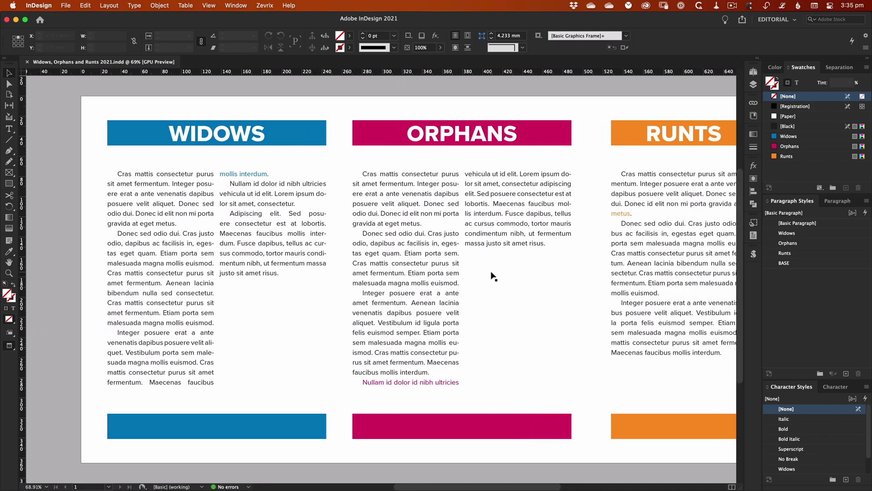
{"action": "scroll", "coordinate": [494, 276], "scroll_direction": "left", "scroll_amount": 4}
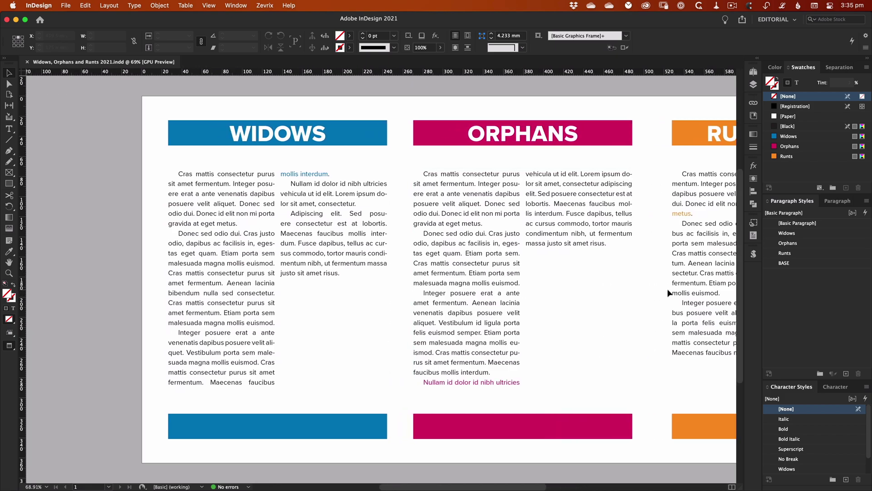
Step: Give the Widows style Keep Lines Together, 2 lines at start and 2 at end
{"action": "double_click", "coordinate": [816, 235]}
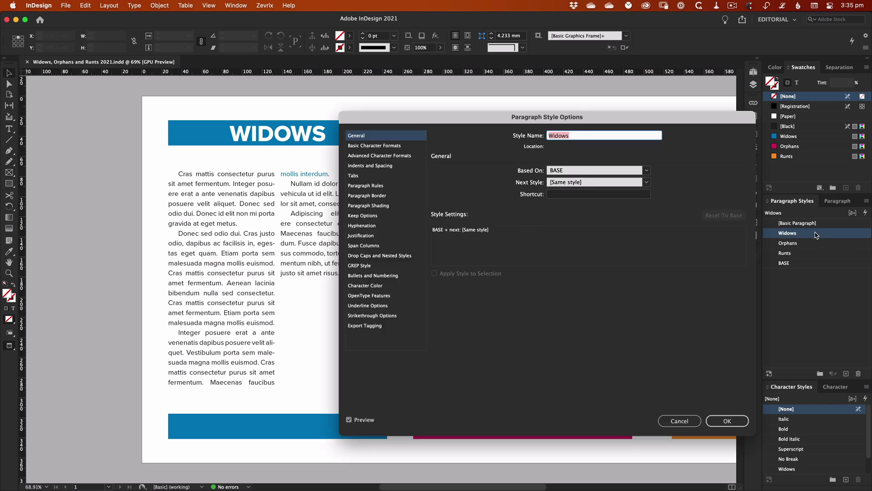
{"action": "left_click_drag", "start_coordinate": [480, 122], "coordinate": [448, 122]}
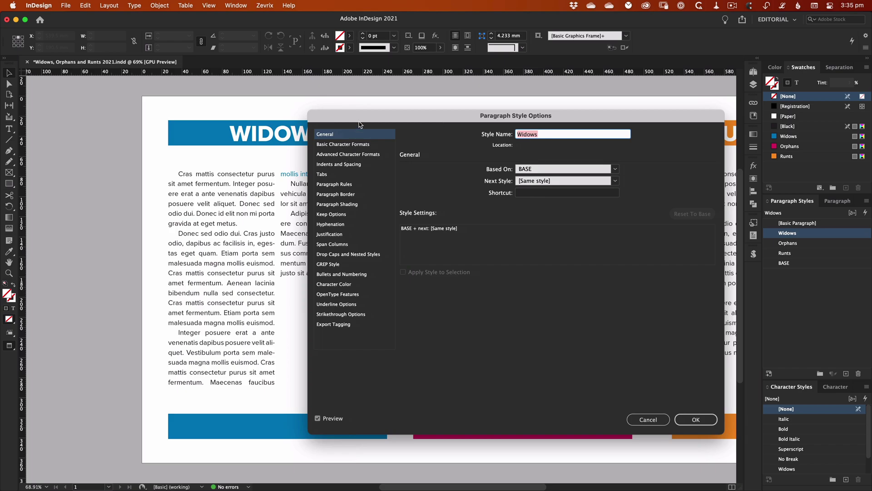
{"action": "left_click_drag", "start_coordinate": [363, 117], "coordinate": [461, 122]}
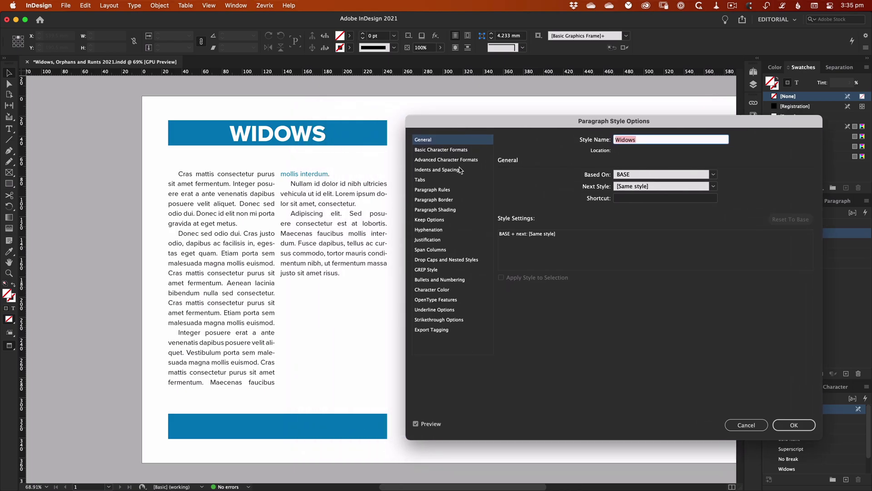
{"action": "left_click", "coordinate": [437, 221]}
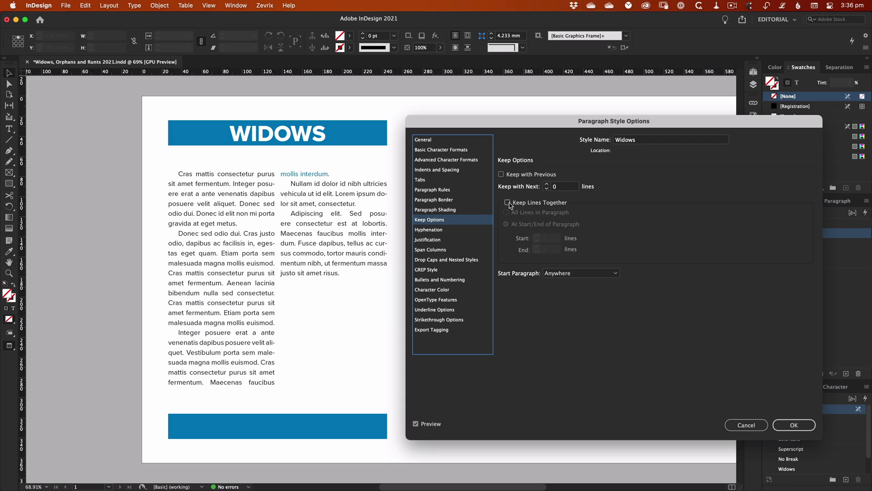
{"action": "left_click", "coordinate": [508, 203]}
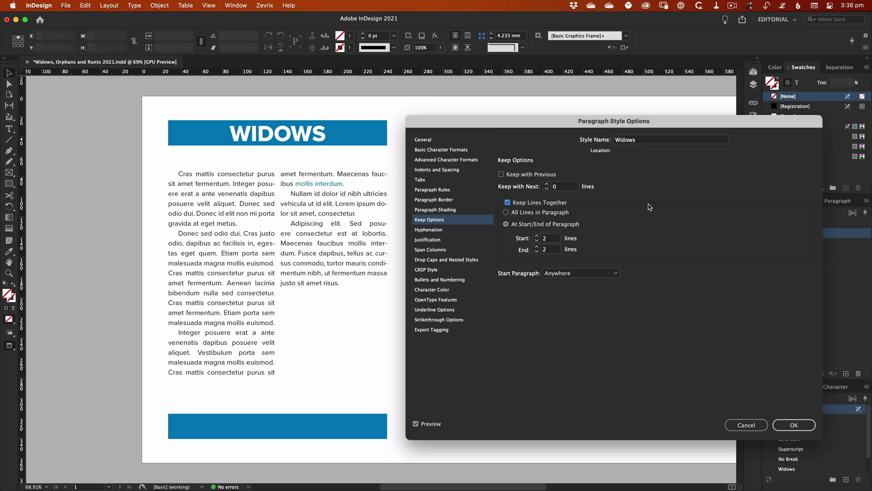
{"action": "left_click", "coordinate": [786, 423]}
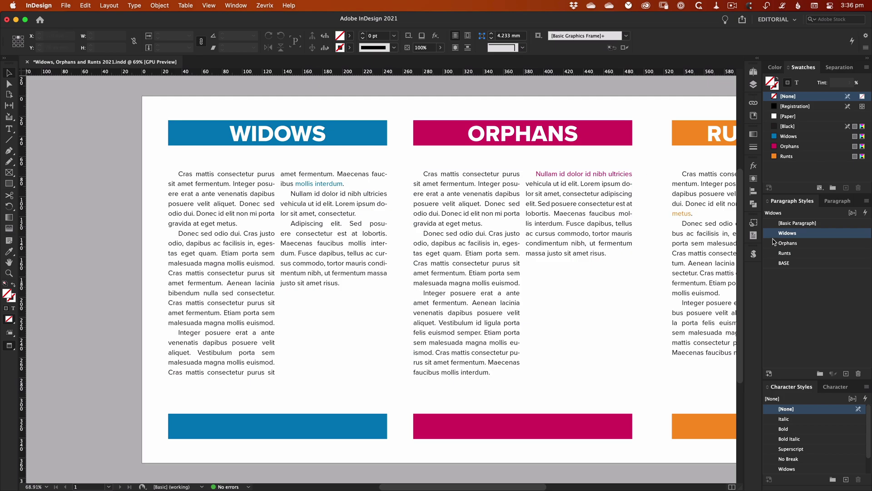
{"action": "double_click", "coordinate": [817, 243]}
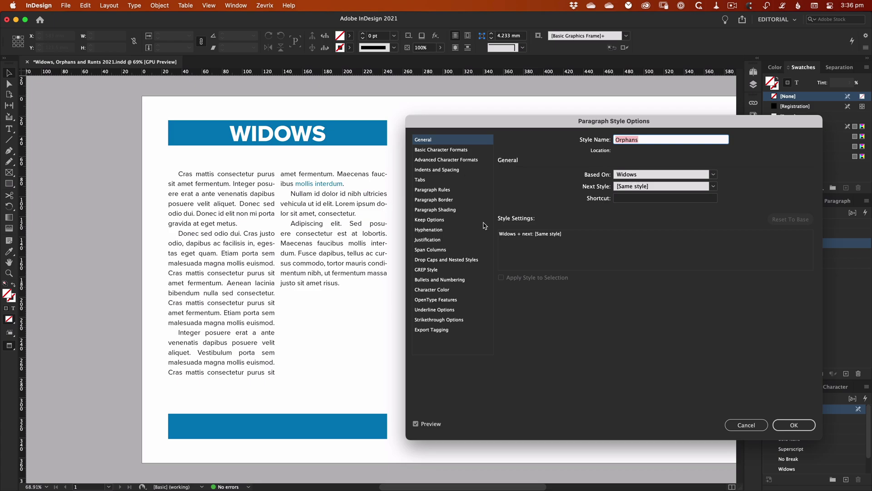
{"action": "left_click", "coordinate": [440, 220]}
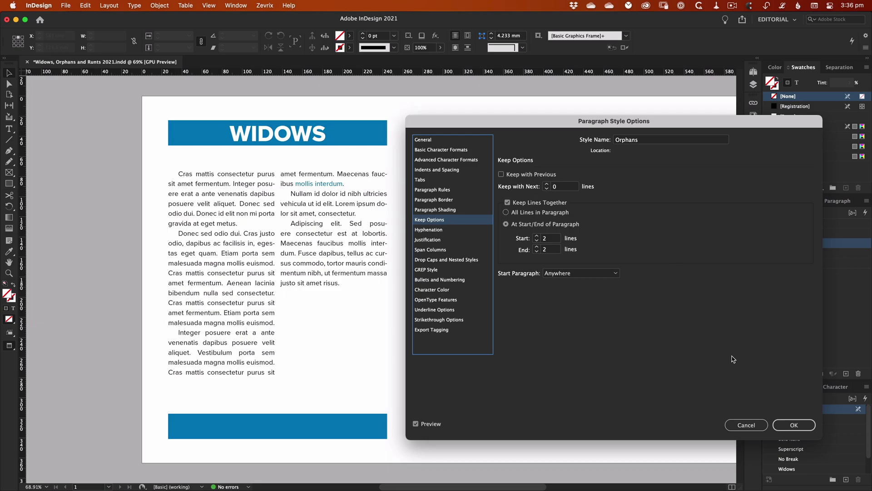
{"action": "left_click", "coordinate": [747, 425]}
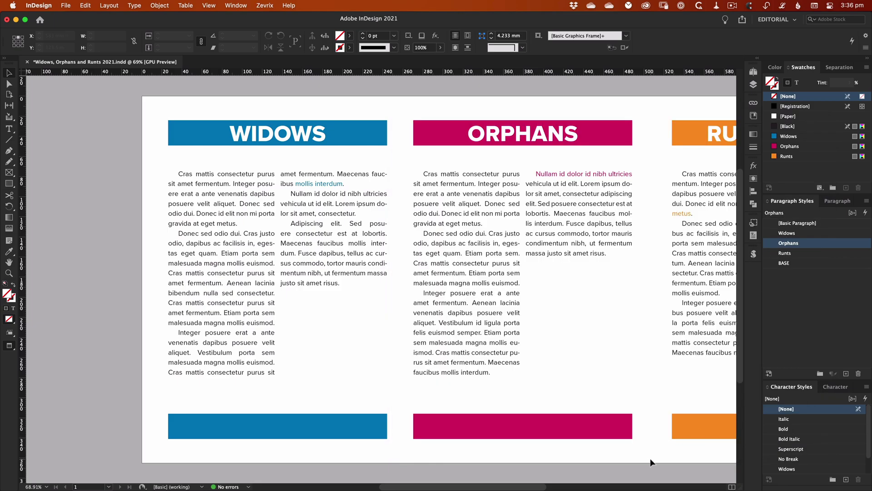
{"action": "scroll", "coordinate": [651, 461], "scroll_direction": "right", "scroll_amount": 1}
{"action": "scroll", "coordinate": [650, 461], "scroll_direction": "right", "scroll_amount": 3}
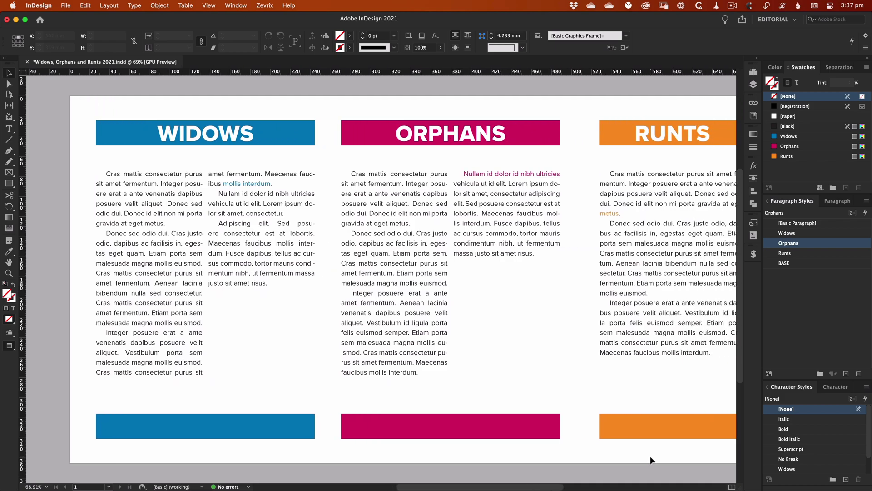
{"action": "scroll", "coordinate": [650, 462], "scroll_direction": "right", "scroll_amount": 3}
{"action": "scroll", "coordinate": [650, 460], "scroll_direction": "right", "scroll_amount": 2}
{"action": "scroll", "coordinate": [650, 460], "scroll_direction": "right", "scroll_amount": 2}
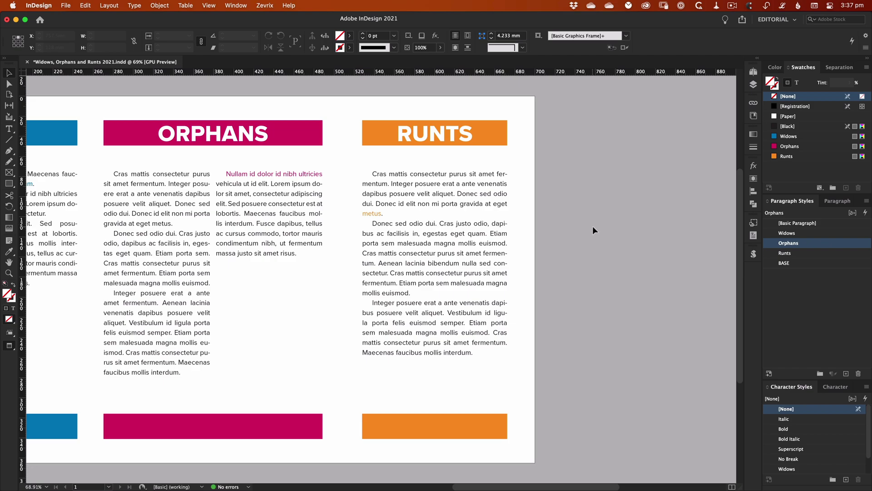
Step: Zoom in on the RUNTS column, then return to the Selection tool
{"action": "key", "text": "z"}
{"action": "left_click_drag", "start_coordinate": [478, 217], "coordinate": [507, 216]}
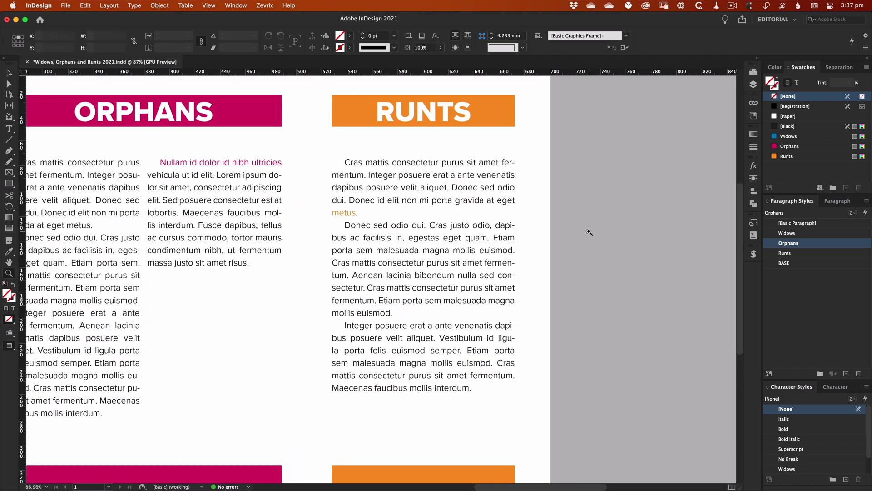
{"action": "key", "text": "v"}
{"action": "scroll", "coordinate": [589, 235], "scroll_direction": "down", "scroll_amount": 1}
{"action": "scroll", "coordinate": [614, 247], "scroll_direction": "right", "scroll_amount": 1}
{"action": "scroll", "coordinate": [614, 246], "scroll_direction": "right", "scroll_amount": 2}
{"action": "scroll", "coordinate": [613, 247], "scroll_direction": "right", "scroll_amount": 2}
{"action": "scroll", "coordinate": [614, 247], "scroll_direction": "right", "scroll_amount": 3}
{"action": "scroll", "coordinate": [614, 247], "scroll_direction": "right", "scroll_amount": 1}
{"action": "scroll", "coordinate": [614, 246], "scroll_direction": "right", "scroll_amount": 2}
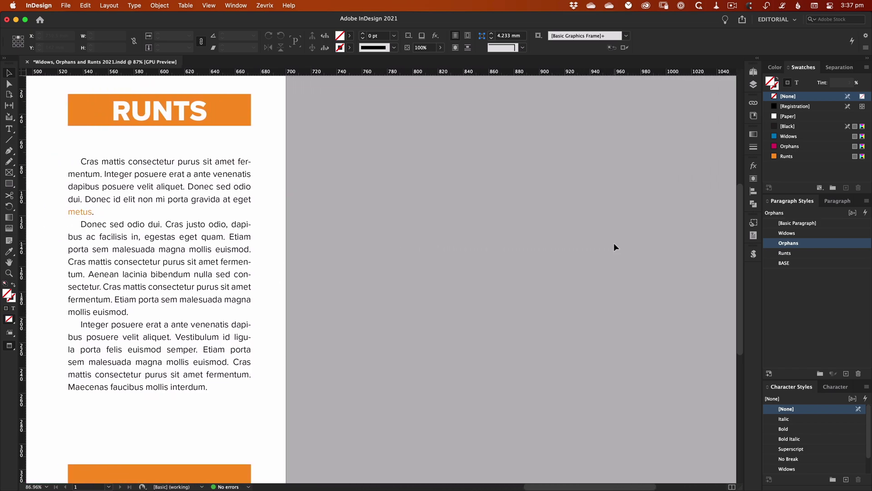
{"action": "scroll", "coordinate": [812, 441], "scroll_direction": "down", "scroll_amount": 2}
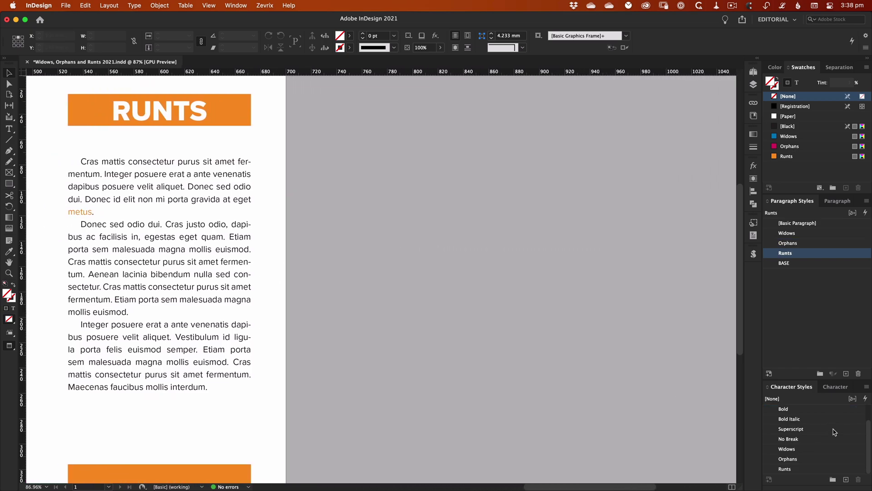
Step: Enable No Break in the No Break character style's Basic Character Formats
{"action": "left_click", "coordinate": [814, 442]}
{"action": "double_click", "coordinate": [813, 442]}
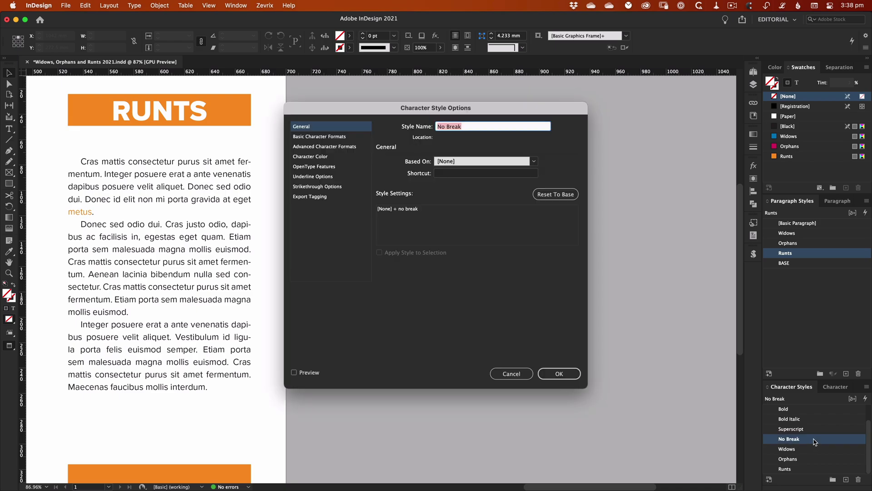
{"action": "left_click", "coordinate": [318, 138]}
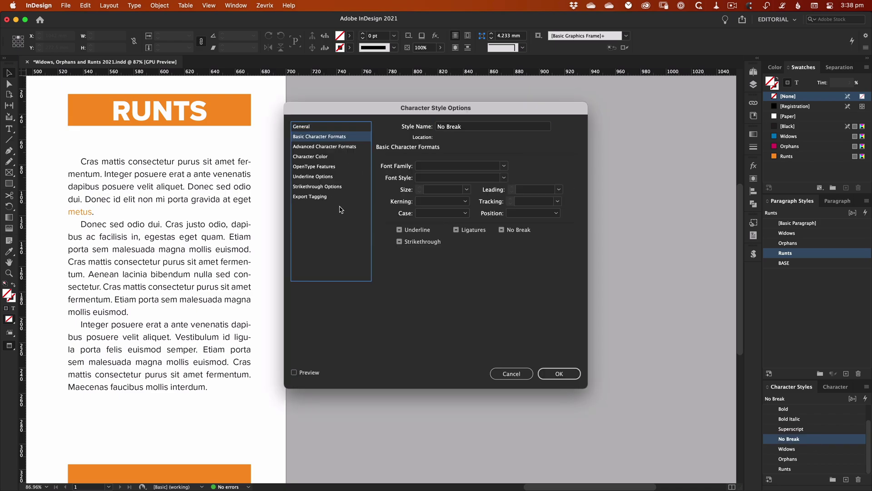
{"action": "left_click", "coordinate": [503, 230]}
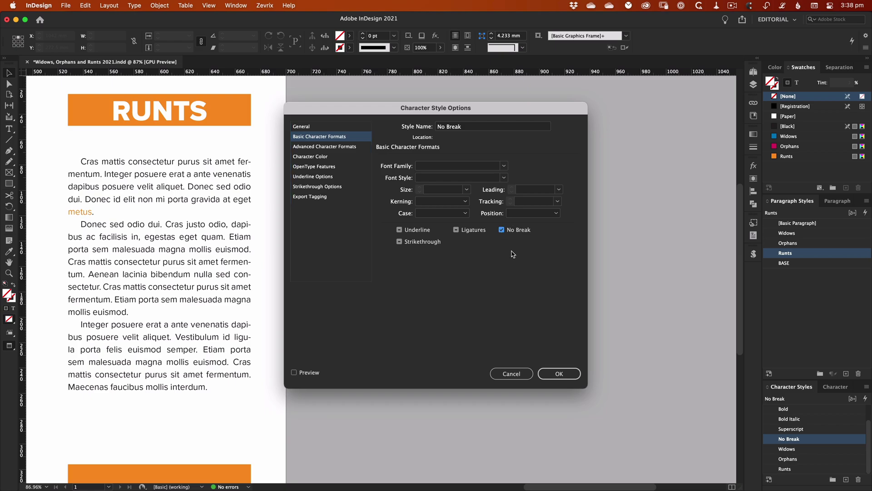
{"action": "left_click", "coordinate": [327, 126]}
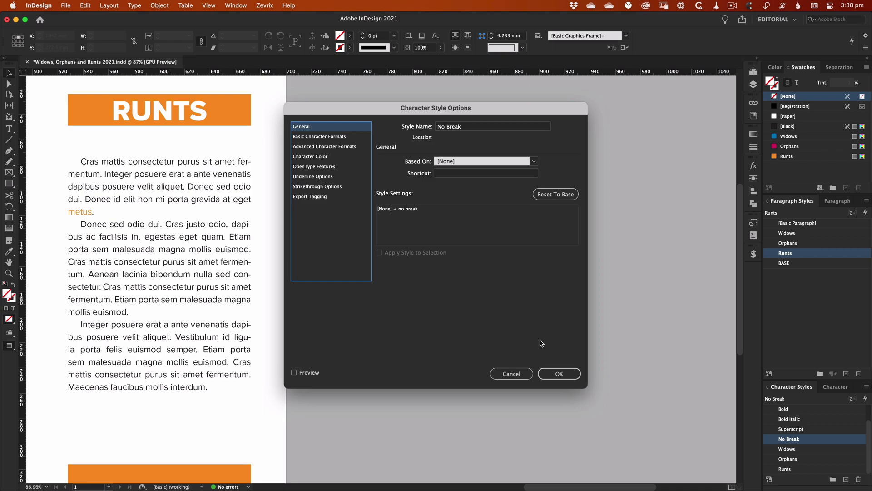
{"action": "left_click", "coordinate": [557, 374]}
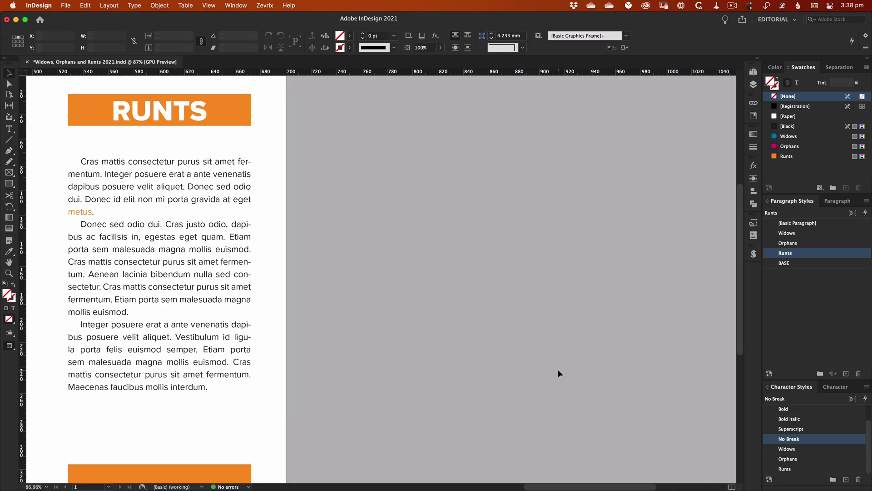
Step: Add a new GREP rule to the Runts paragraph style and edit its To Text pattern
{"action": "double_click", "coordinate": [811, 255]}
{"action": "left_click_drag", "start_coordinate": [641, 123], "coordinate": [538, 113]}
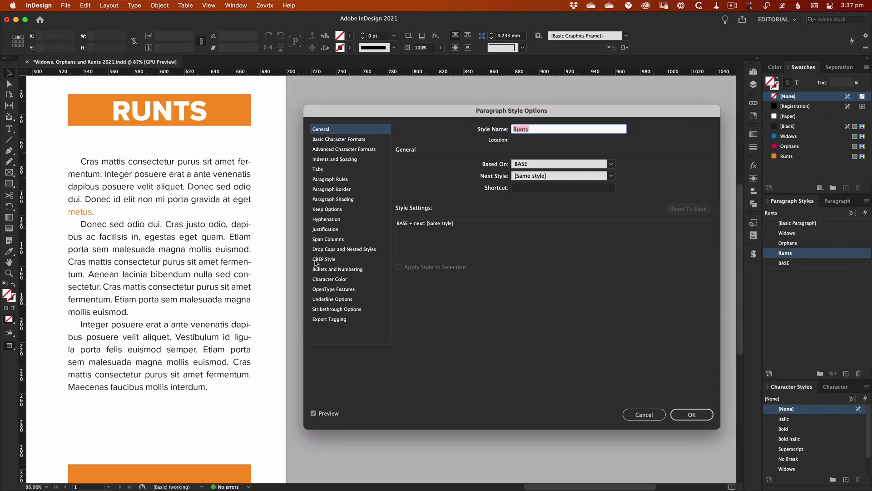
{"action": "left_click", "coordinate": [332, 264]}
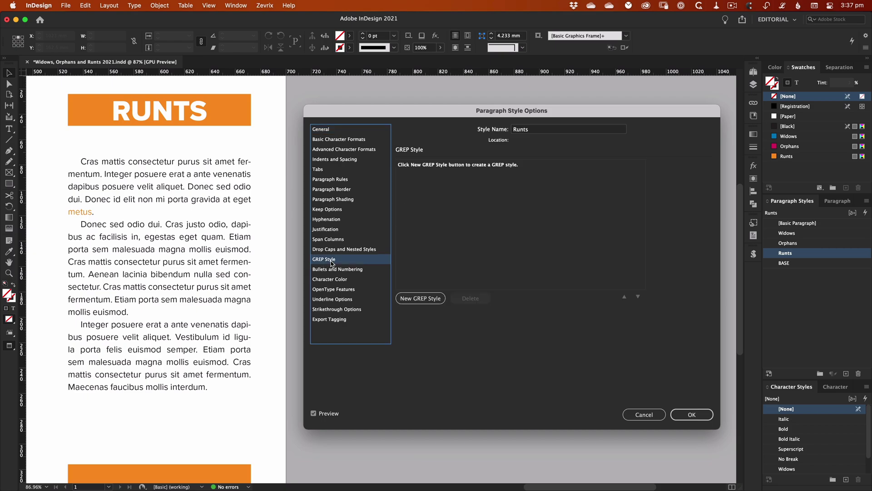
{"action": "left_click", "coordinate": [419, 299]}
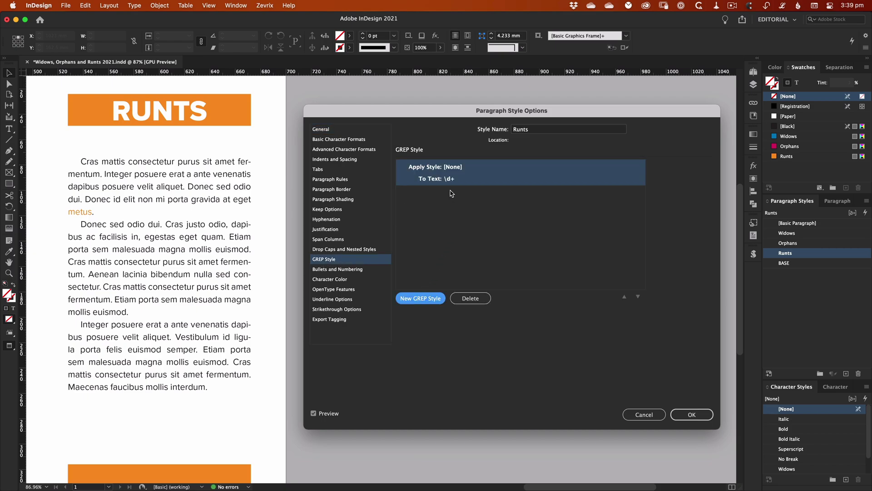
{"action": "left_click", "coordinate": [458, 184]}
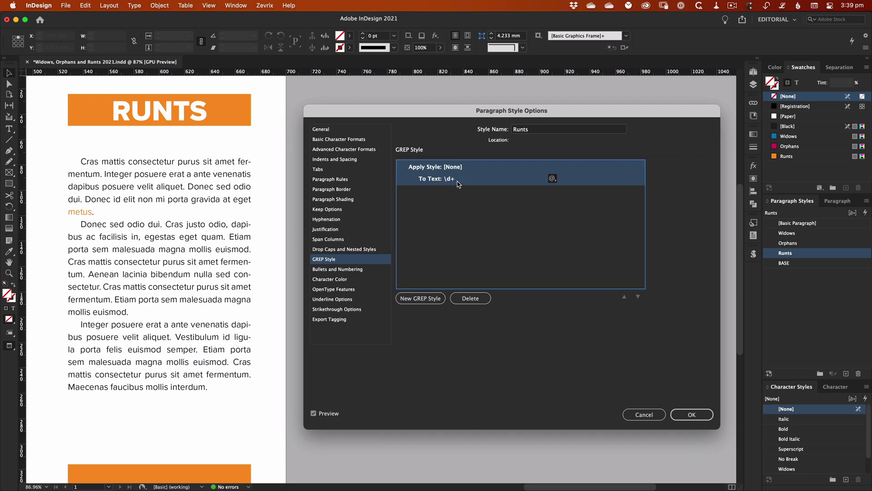
{"action": "left_click", "coordinate": [458, 182]}
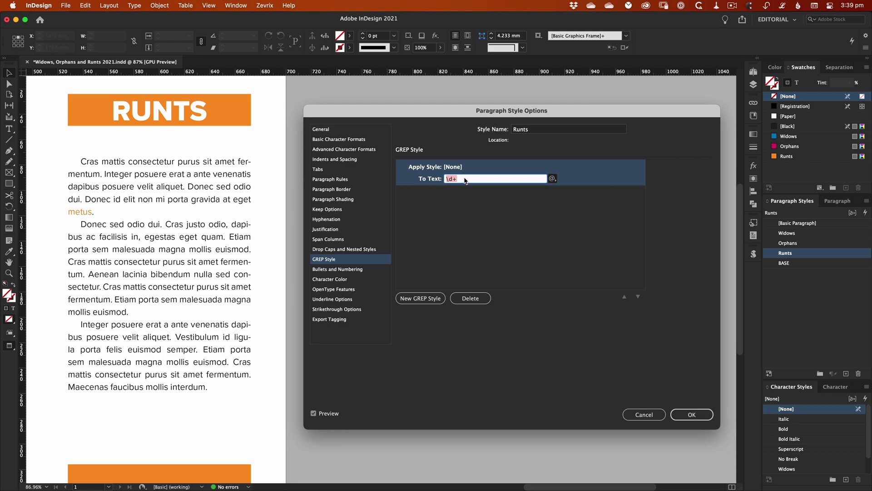
{"action": "type", "text": "\\<(\\s?(\\S+)){2}$"}
Step: Set the Runts GREP rule to apply No Break to \<(\s?(\S+)){2}$ and save
{"action": "left_click", "coordinate": [478, 218]}
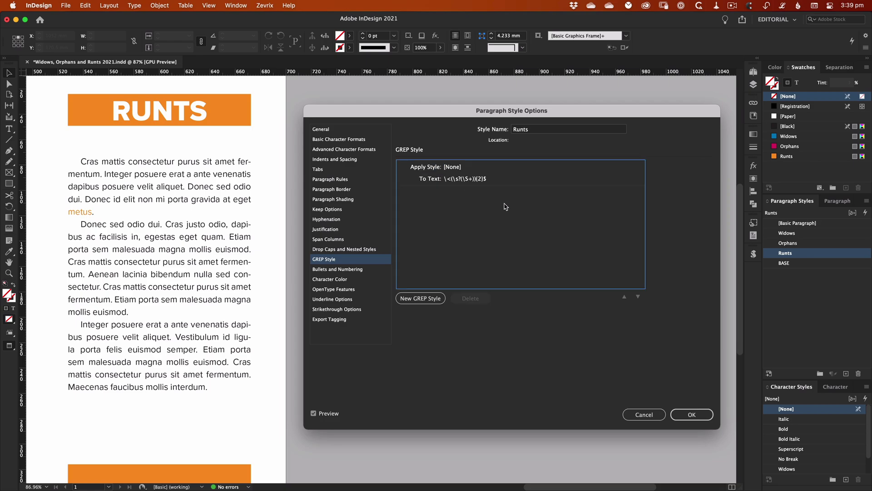
{"action": "left_click", "coordinate": [459, 167]}
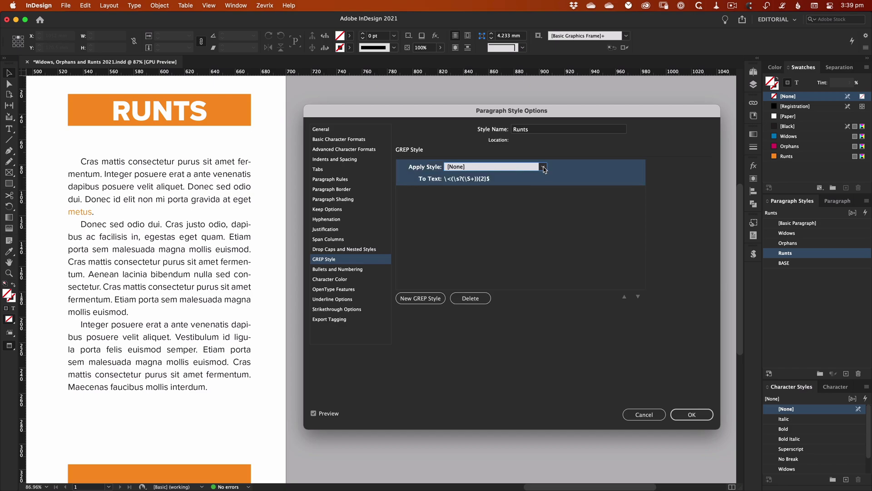
{"action": "left_click", "coordinate": [544, 167]}
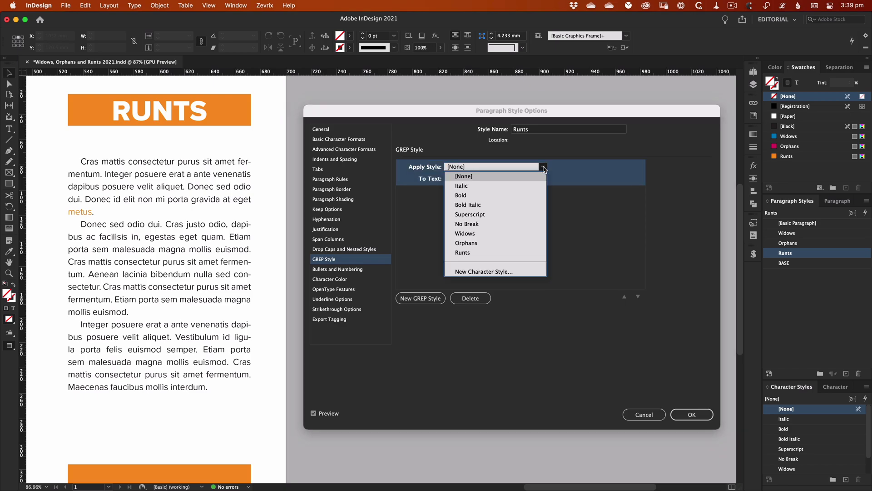
{"action": "left_click", "coordinate": [460, 225]}
{"action": "left_click", "coordinate": [513, 224]}
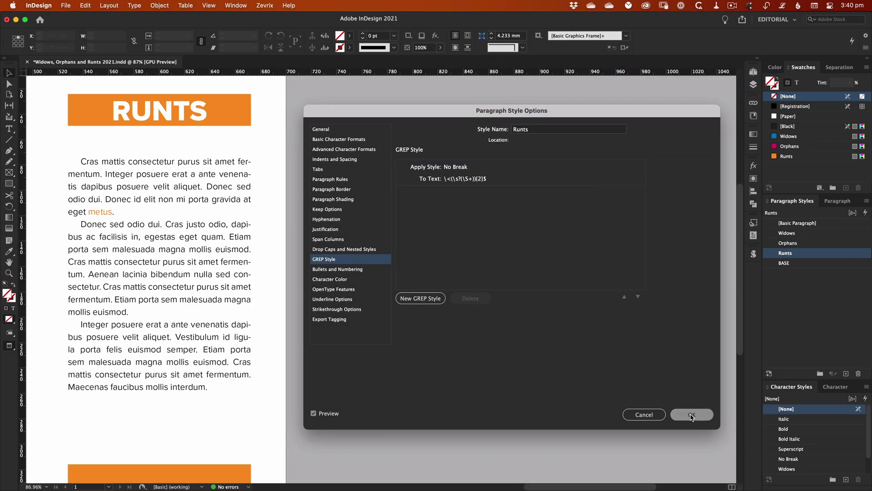
{"action": "left_click", "coordinate": [692, 417]}
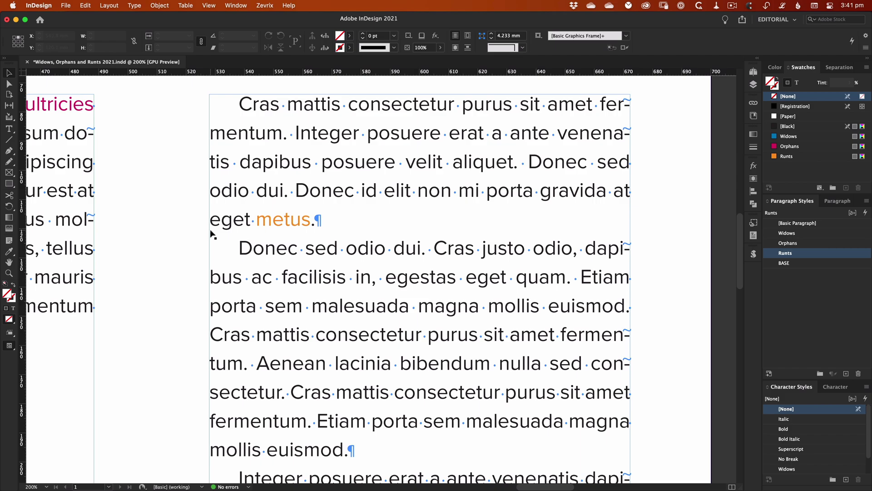
Step: Place the text cursor after 'metus.' at the end of the first Runts paragraph
{"action": "double_click", "coordinate": [318, 220]}
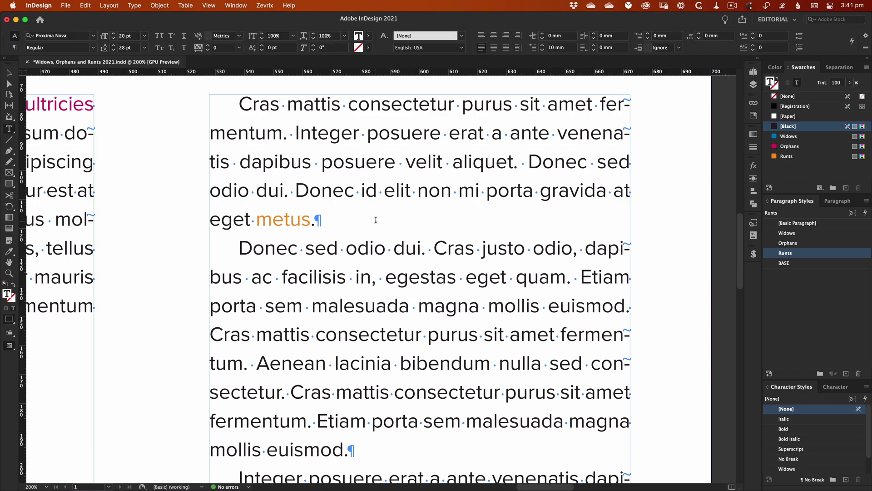